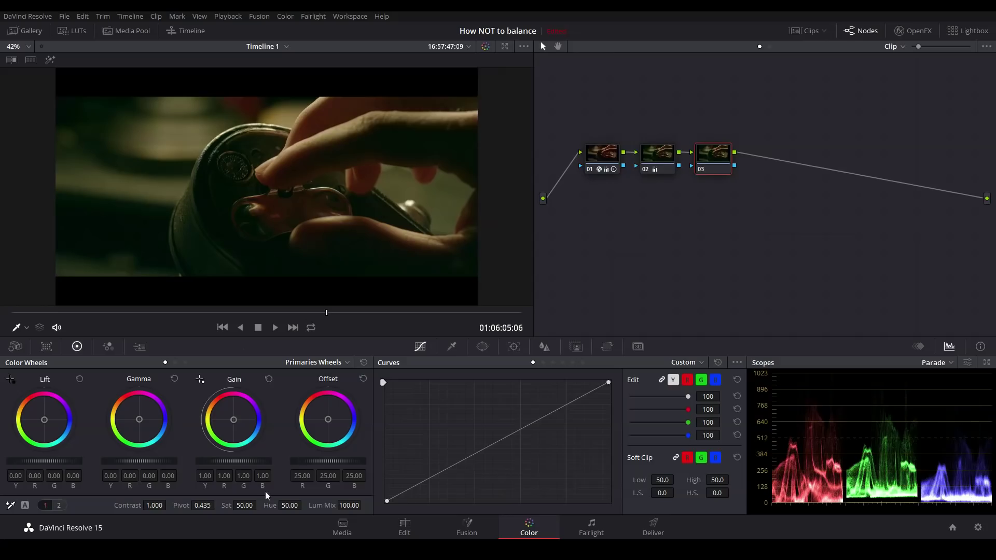
Drag node 03's Sat value down to 0 so the shot turns black and white
drag(259, 505, 223, 505)
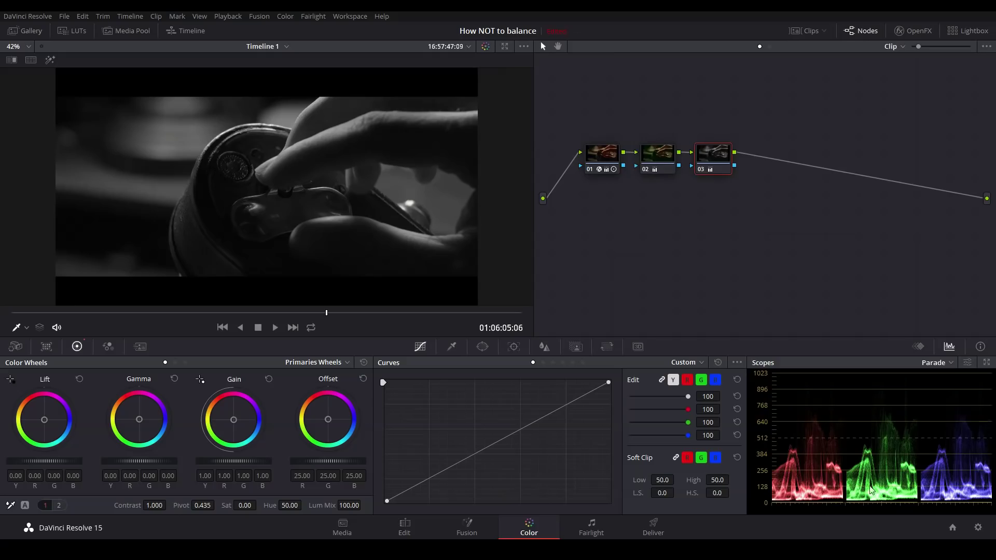
Undo the desaturation with Ctrl+Z so Sat returns to 50
key(ctrl+z)
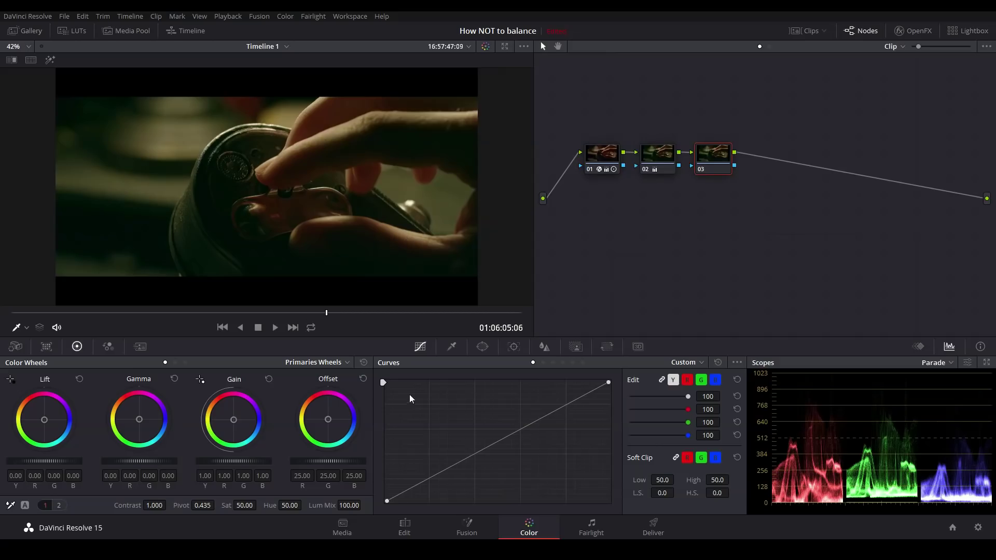
On the Lum Vs Sat curve, pin points at 0.25 and 0.75 and pull both end points to zero
click(573, 363)
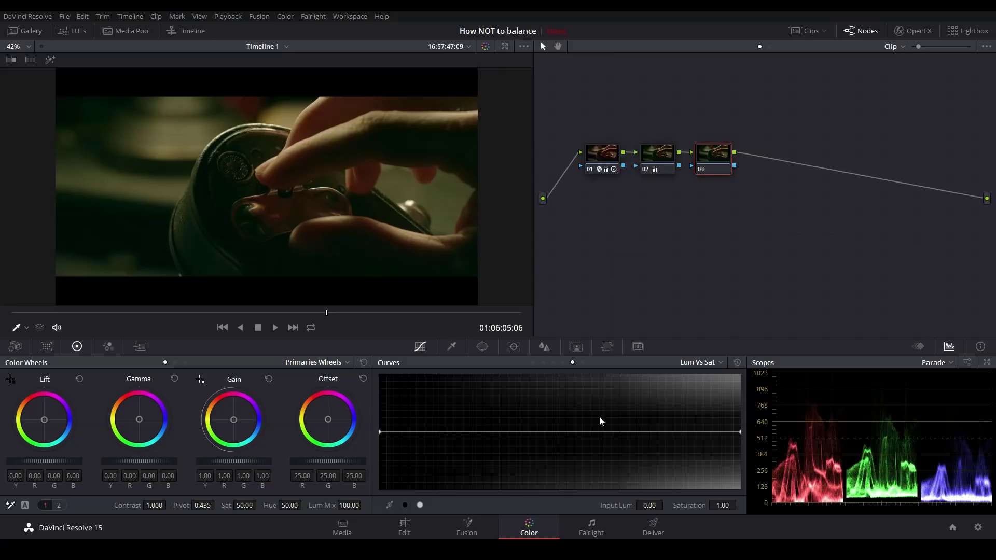
click(406, 506)
click(421, 505)
drag(379, 434, 384, 503)
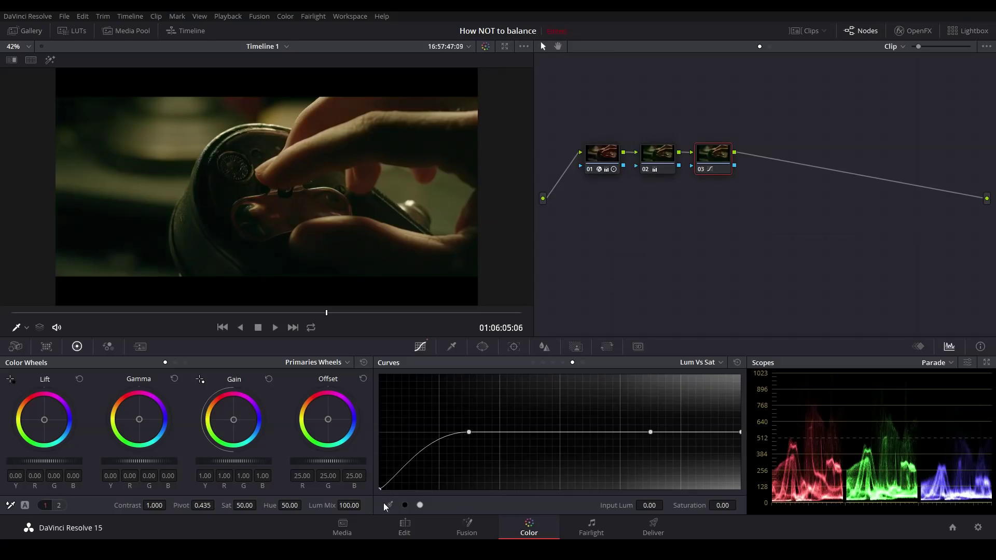
drag(739, 432, 729, 505)
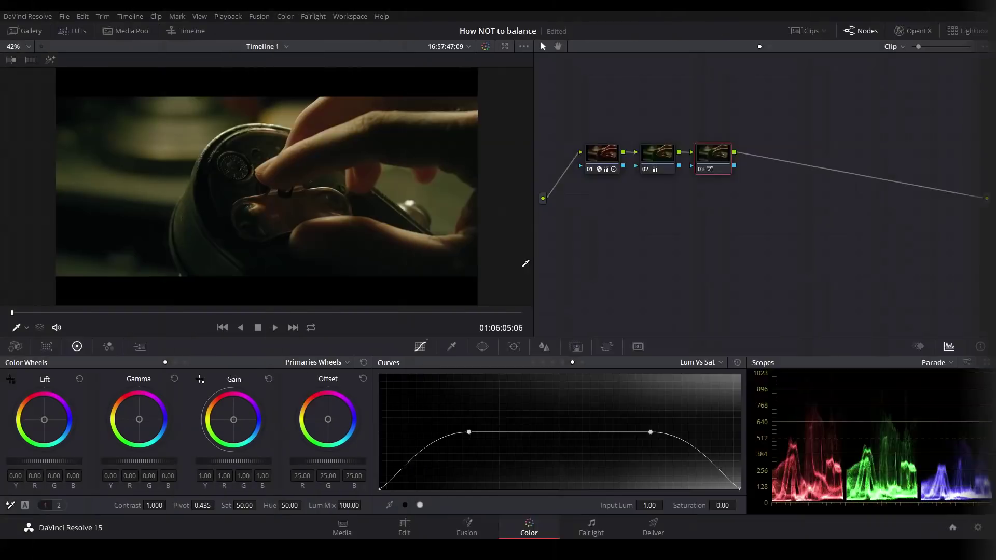
key(alt+f)
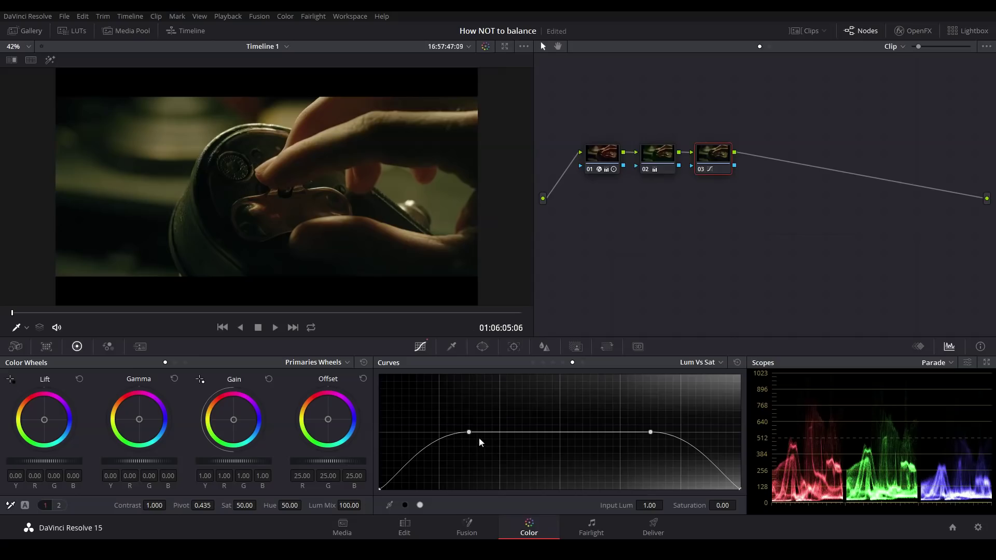
drag(469, 434, 549, 431)
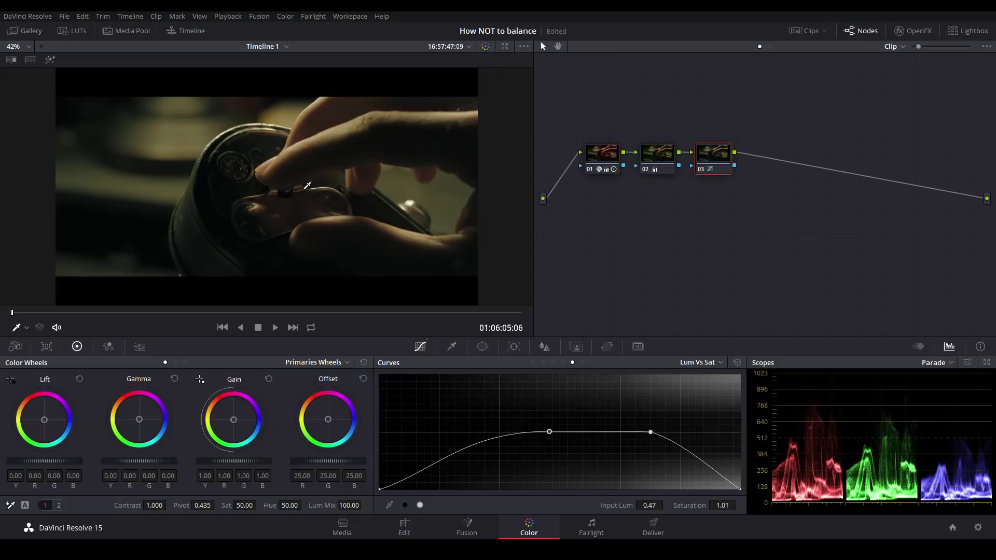
click(307, 185)
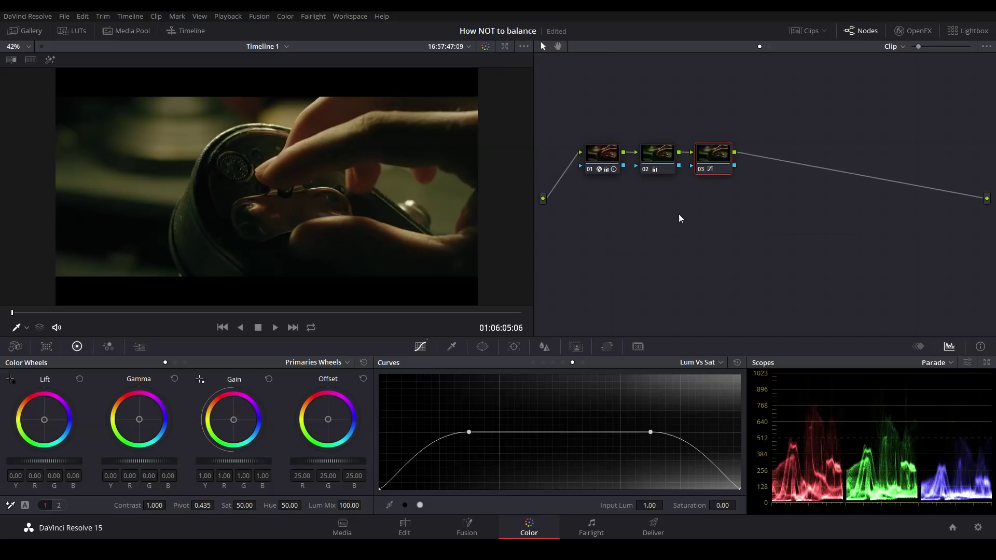
Reset node 03's grade and switch to Custom curves and Primaries Bars
right_click(708, 157)
click(724, 167)
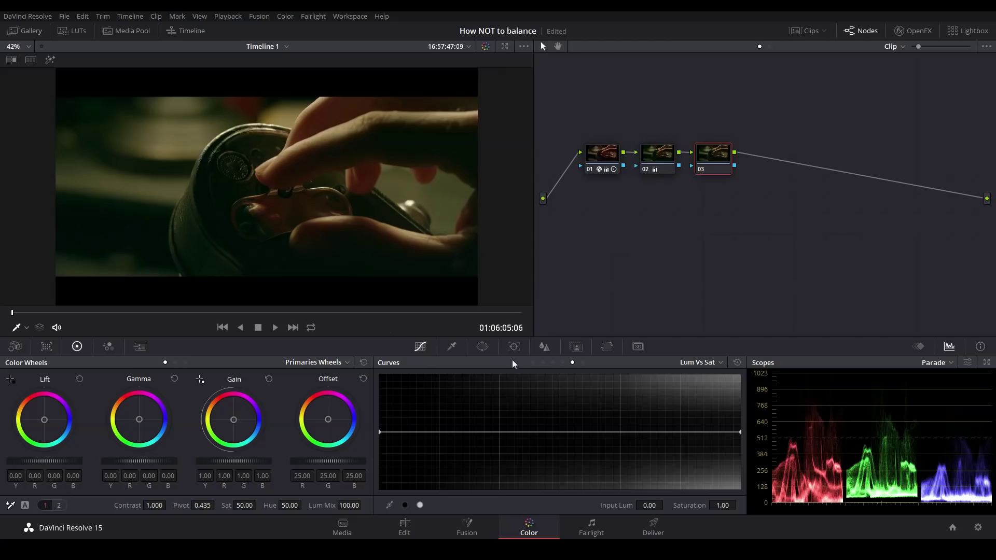
click(534, 362)
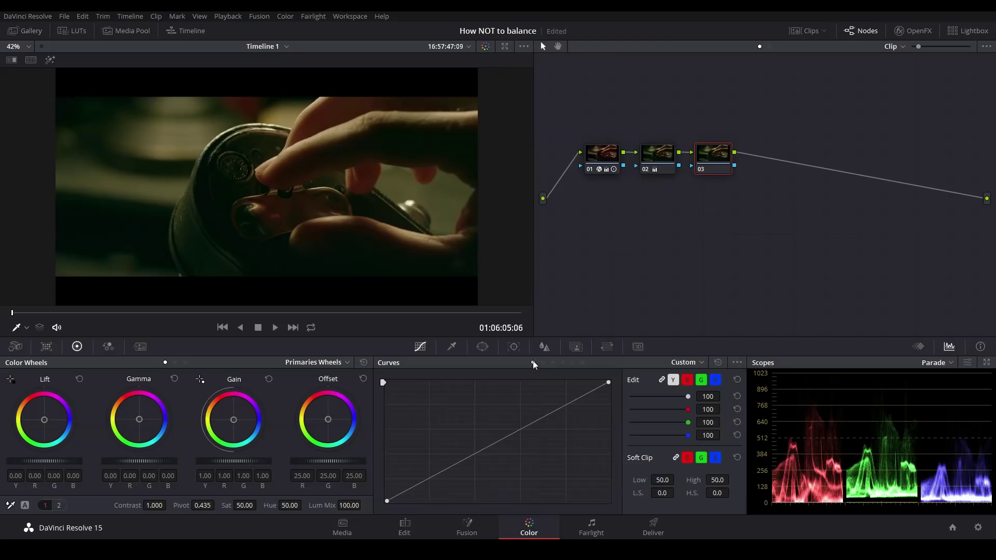
click(176, 362)
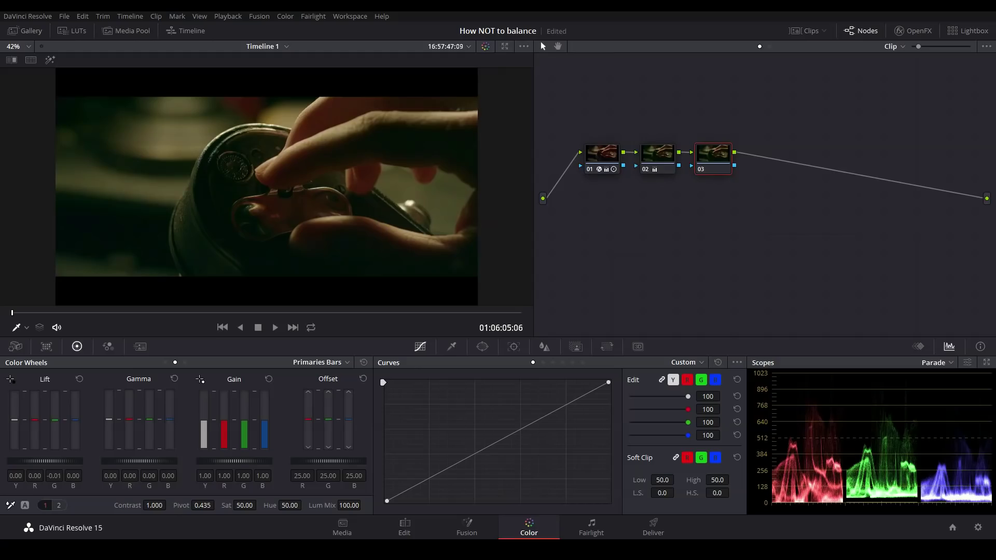
Set Lift green to -0.04, Lift blue to -0.02 and Gamma red to -0.03, then open the Gallery
drag(55, 421, 54, 426)
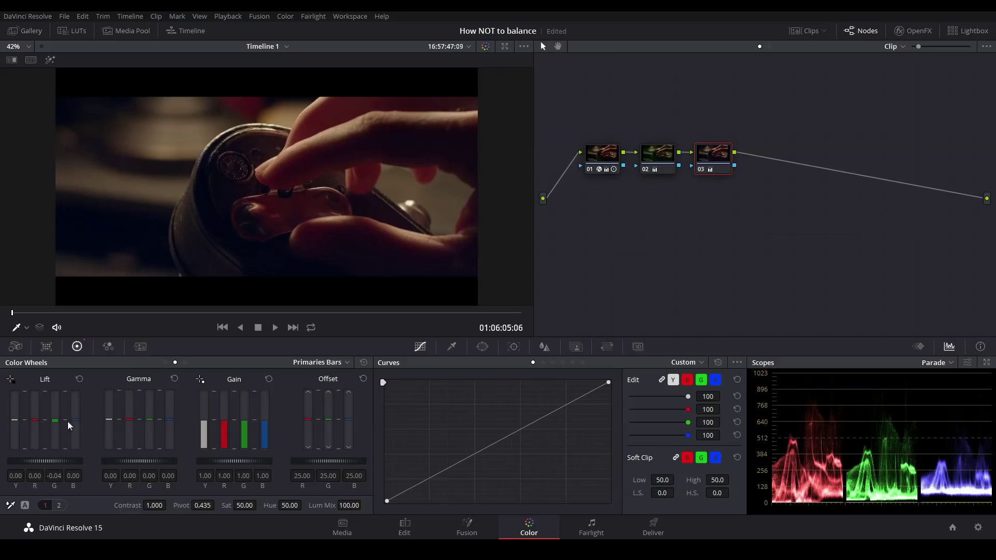
drag(76, 419, 76, 422)
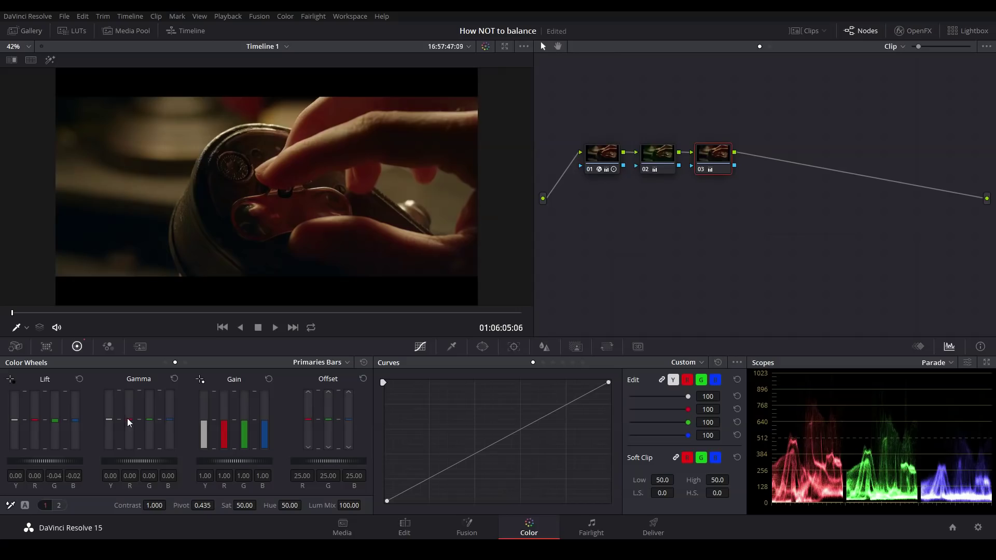
drag(129, 420, 129, 421)
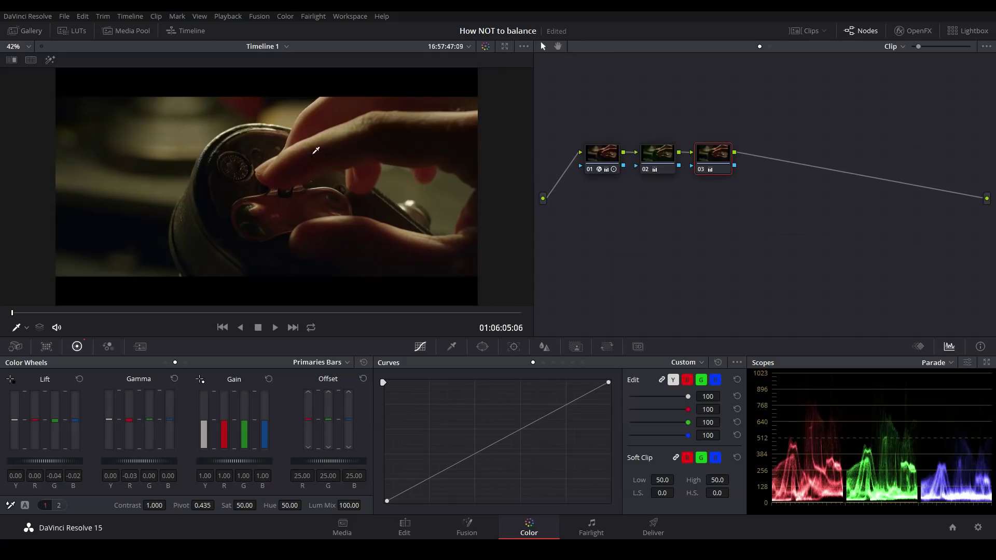
click(24, 32)
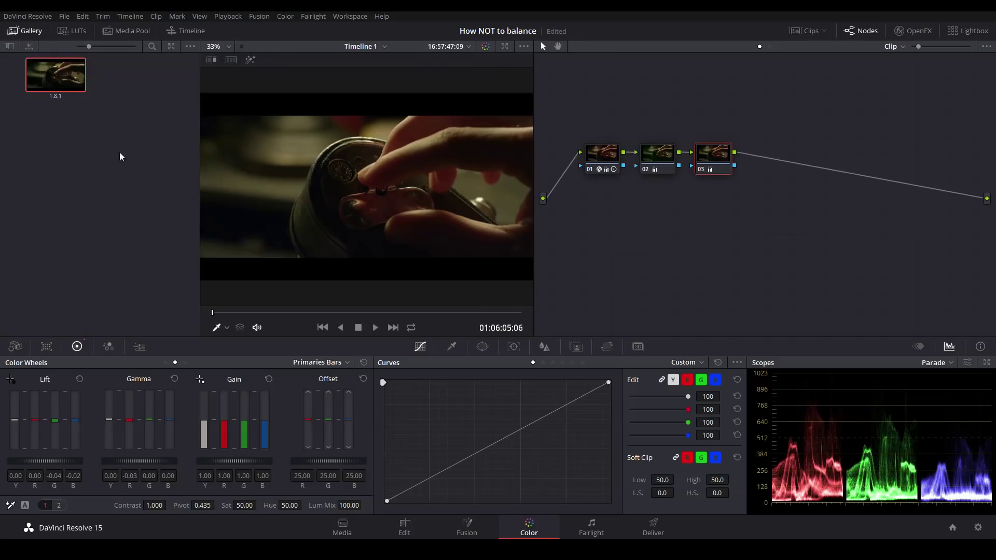
Wipe-compare the corrected shot against the saved still in the enlarged viewer, then restore the normal layout
double_click(49, 78)
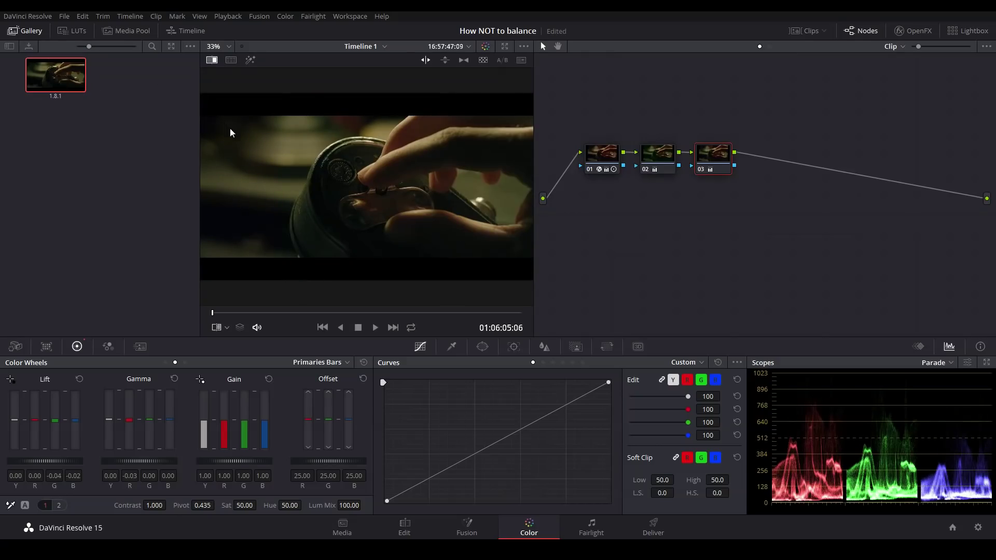
key(shift+f)
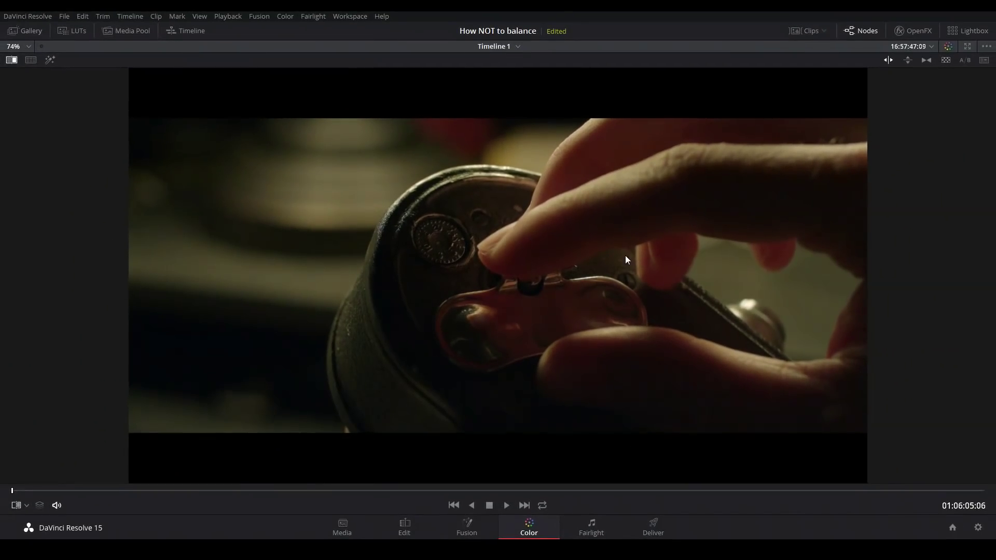
key(alt+f)
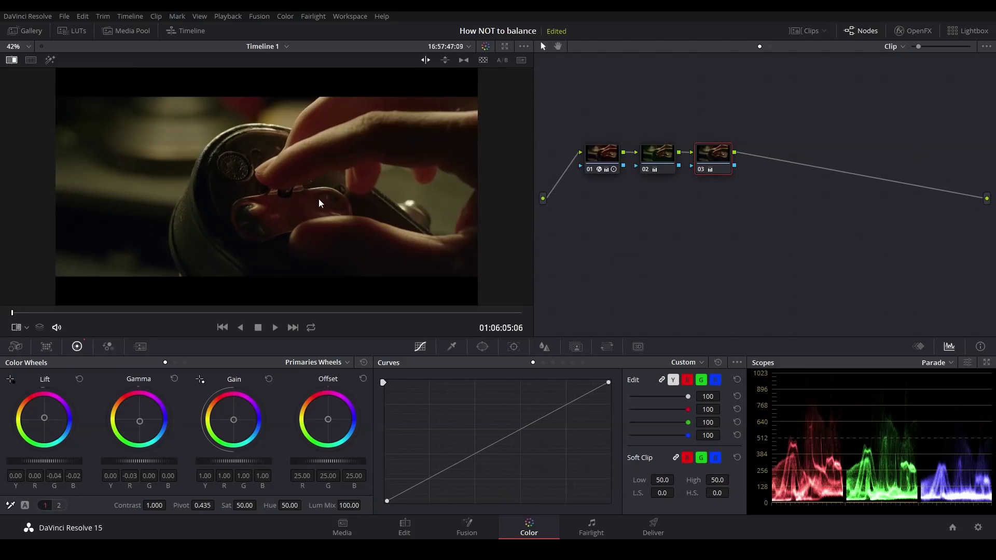
Reset the Lift and Gamma adjustments to zero and show the Log colour wheels
click(79, 379)
click(174, 378)
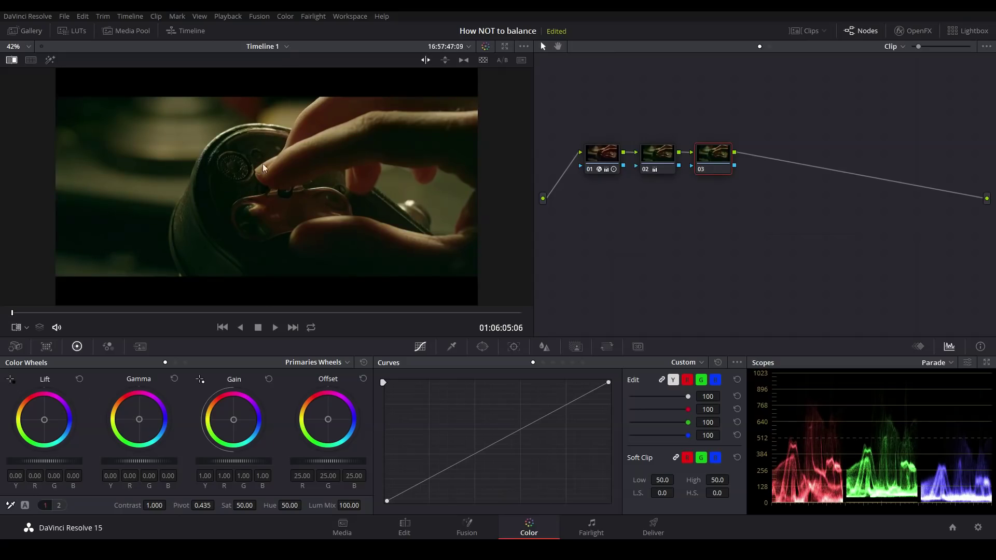
click(186, 363)
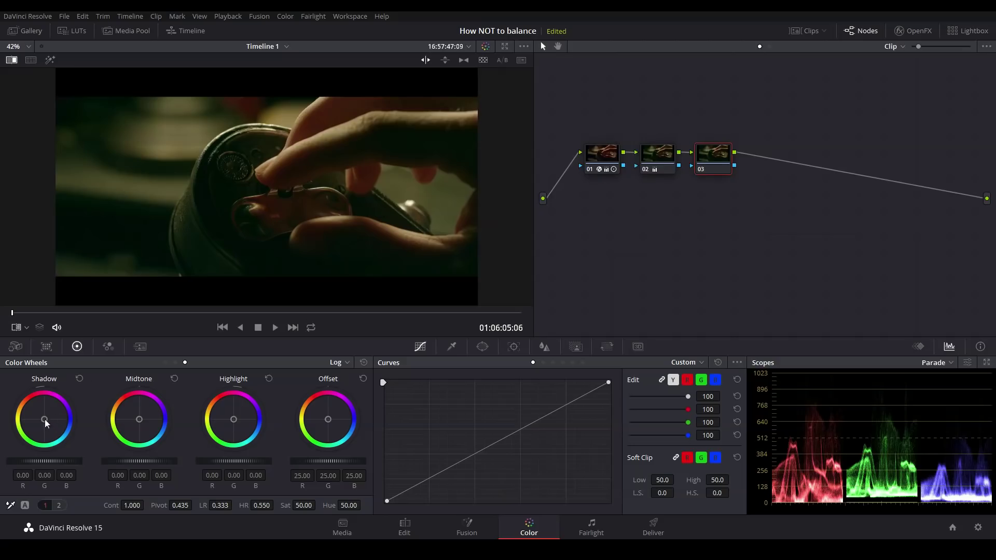
Push the Log Shadow wheel to R 0.71, G -0.30, B -0.83 and set Low Range to 0.221
drag(45, 422, 80, 414)
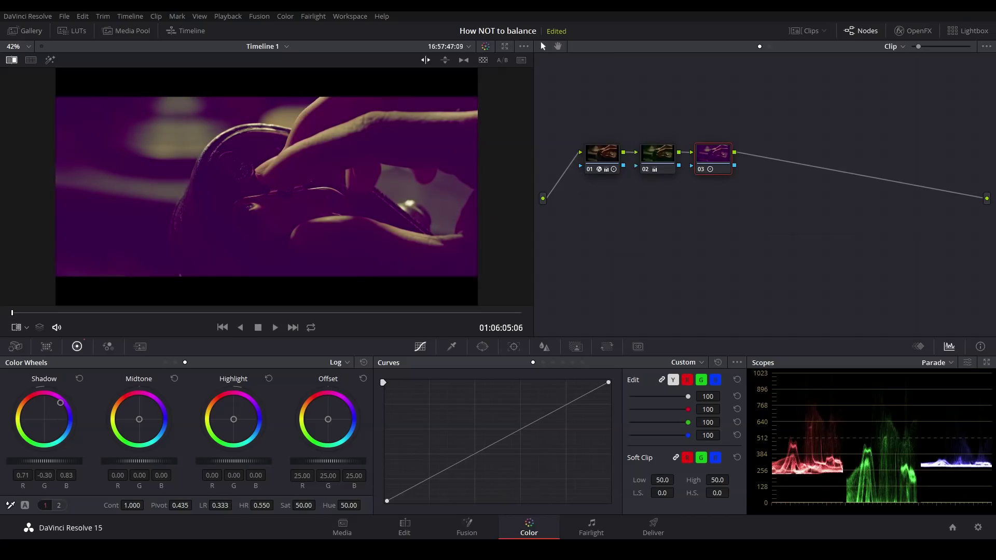
drag(220, 505, 236, 505)
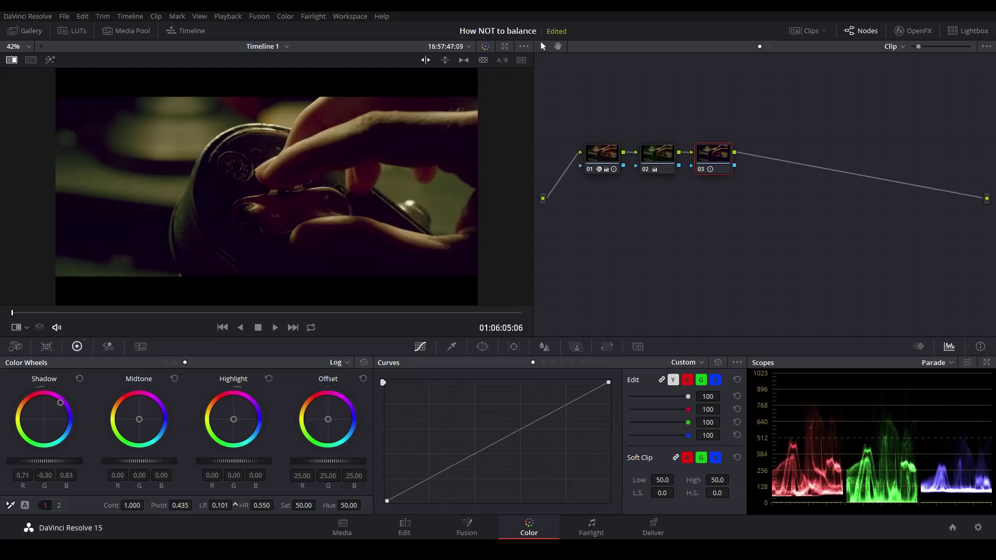
drag(235, 505, 235, 505)
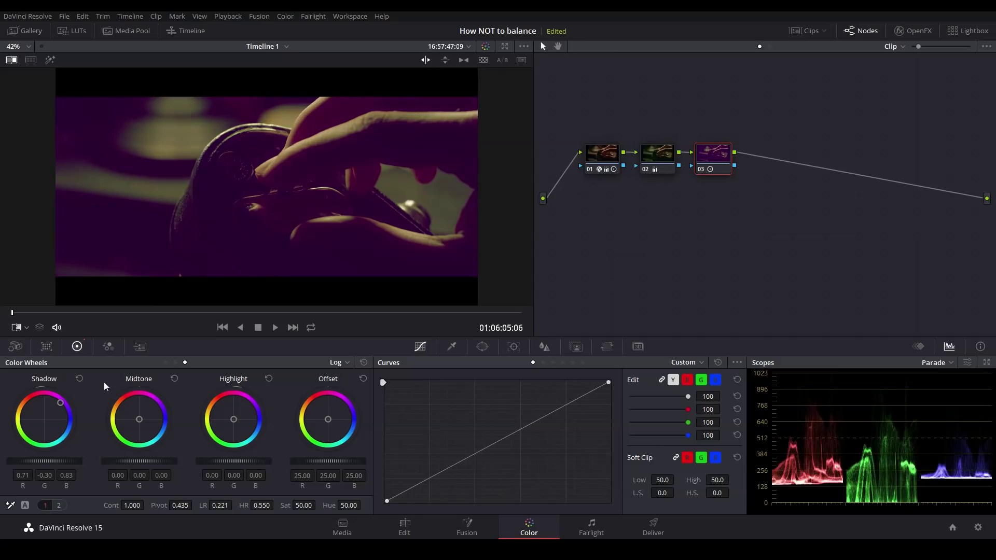
Reset the Shadow wheel and nudge it to R 0.13, G -0.04, B 0.05
click(80, 380)
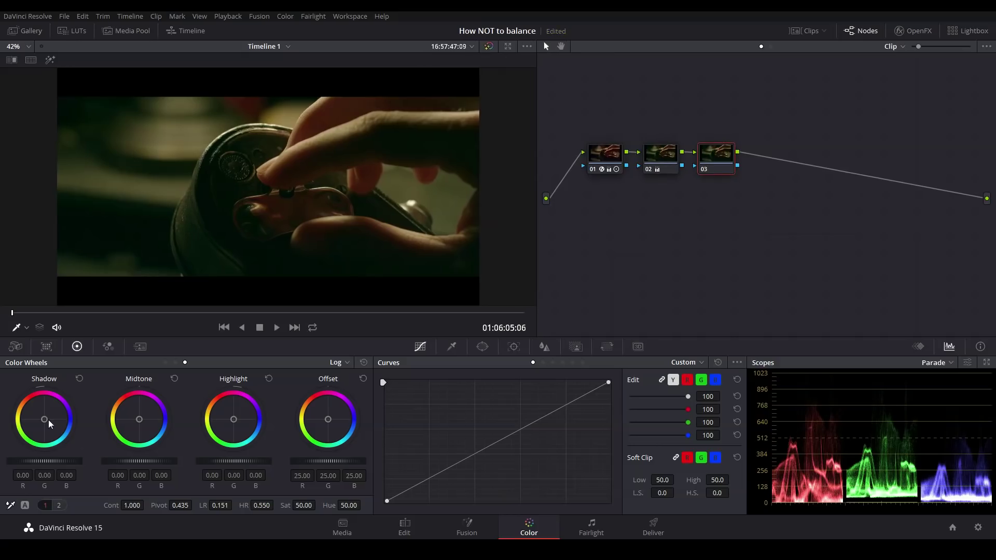
drag(46, 423, 47, 422)
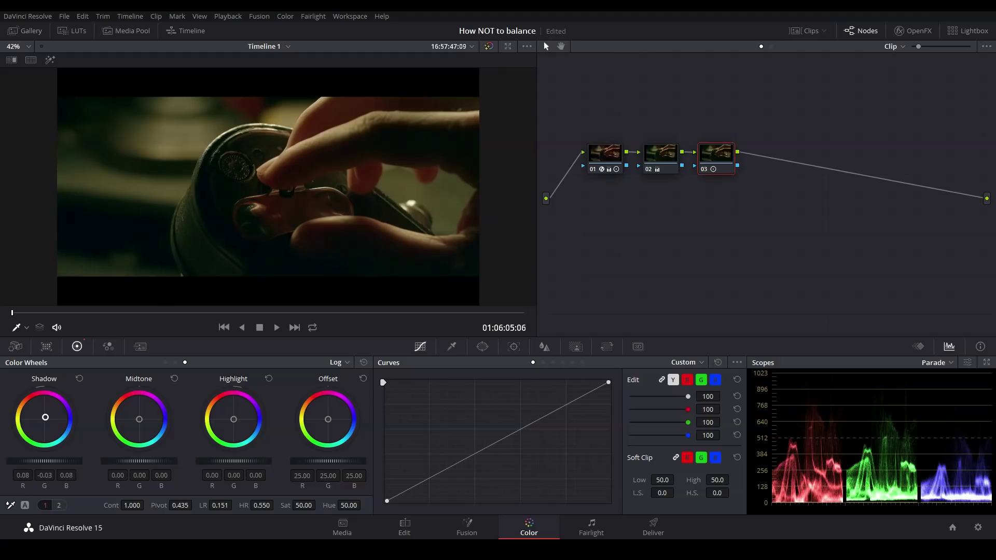
drag(45, 418, 46, 416)
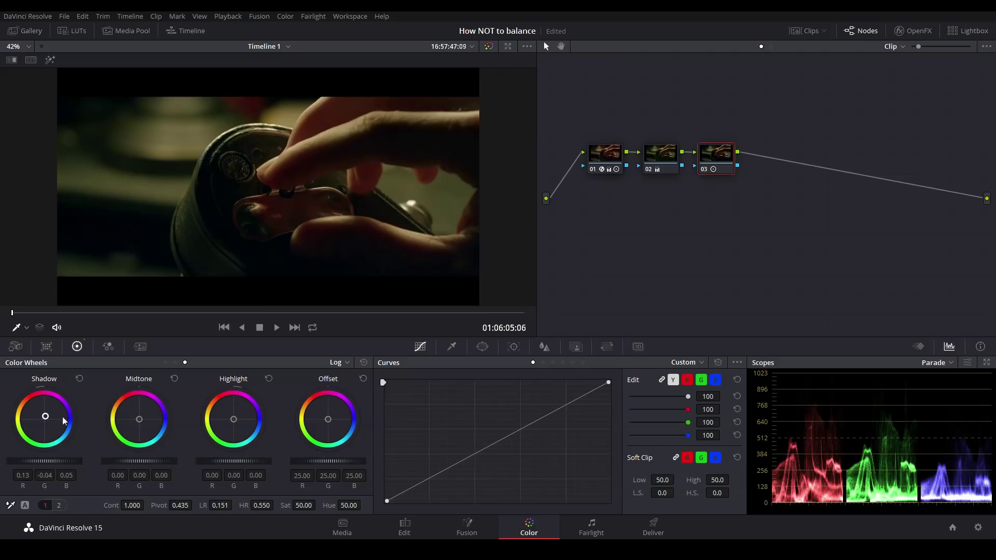